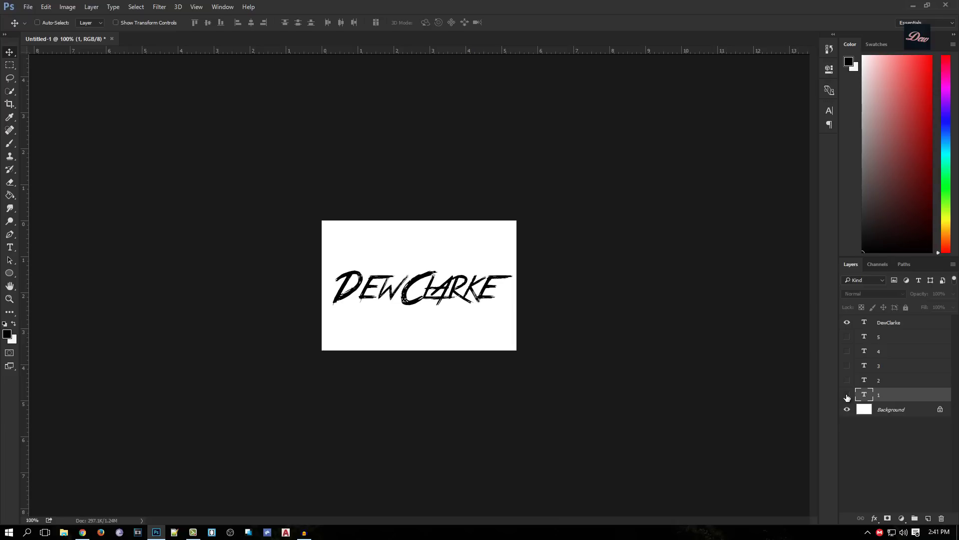
Step: Use Show/Hide all other layers on layer 1 to reveal numbered layers 1 to 5
{"action": "right_click", "coordinate": [847, 395]}
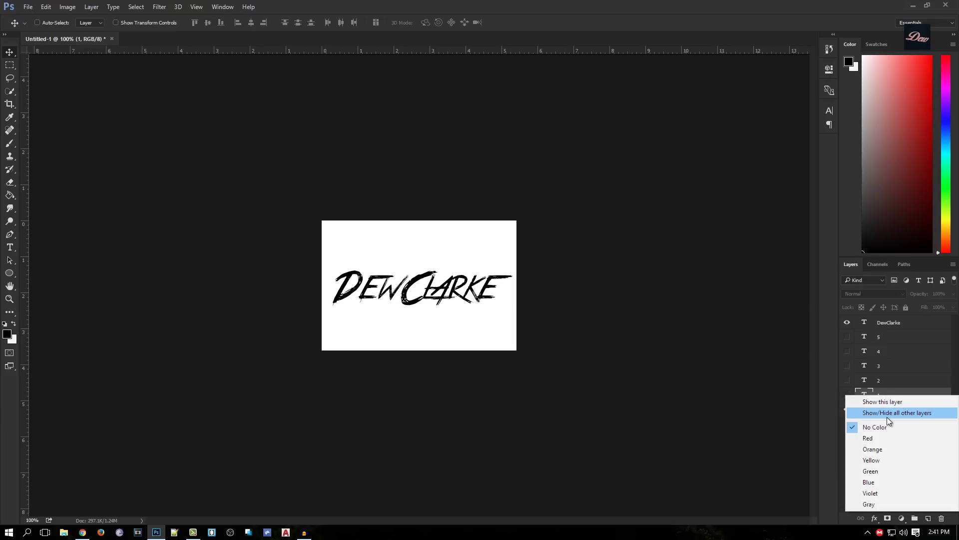
{"action": "left_click", "coordinate": [908, 415]}
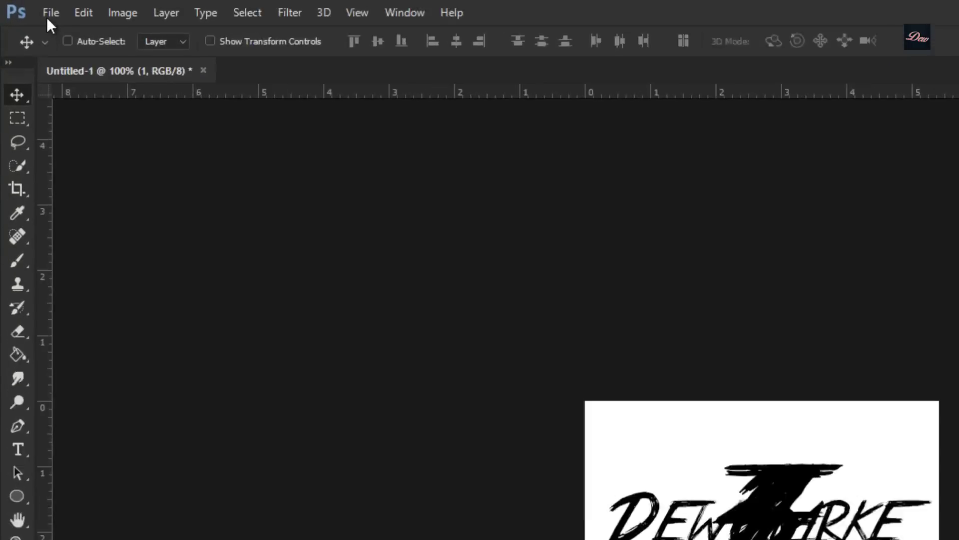
Step: Open the Export Layers To Files dialog from File > Export
{"action": "left_click", "coordinate": [27, 7]}
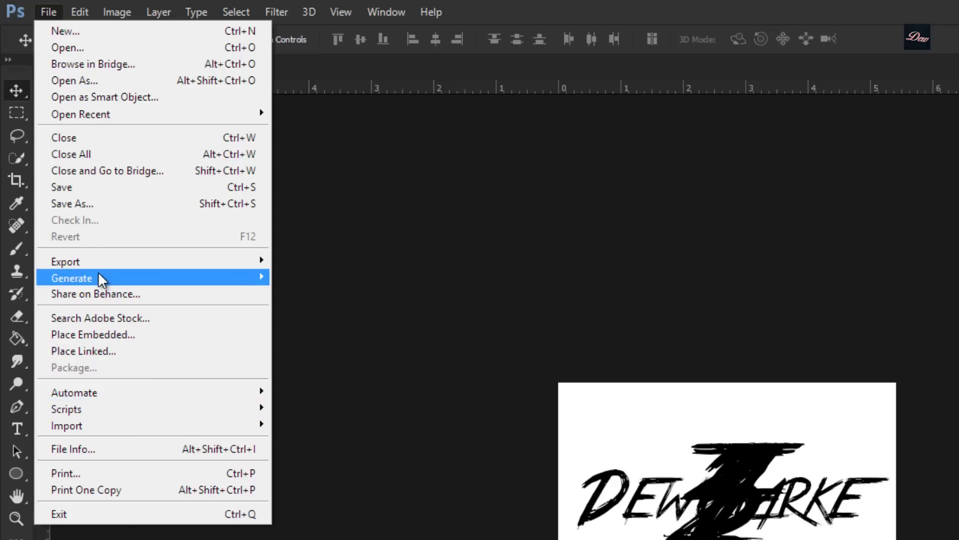
{"action": "mouse_move", "coordinate": [66, 261]}
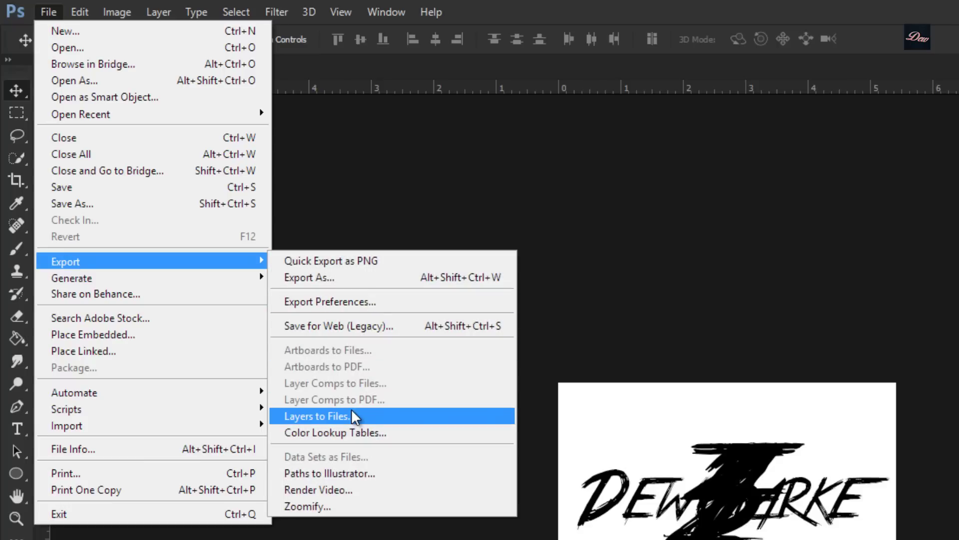
{"action": "left_click", "coordinate": [350, 415]}
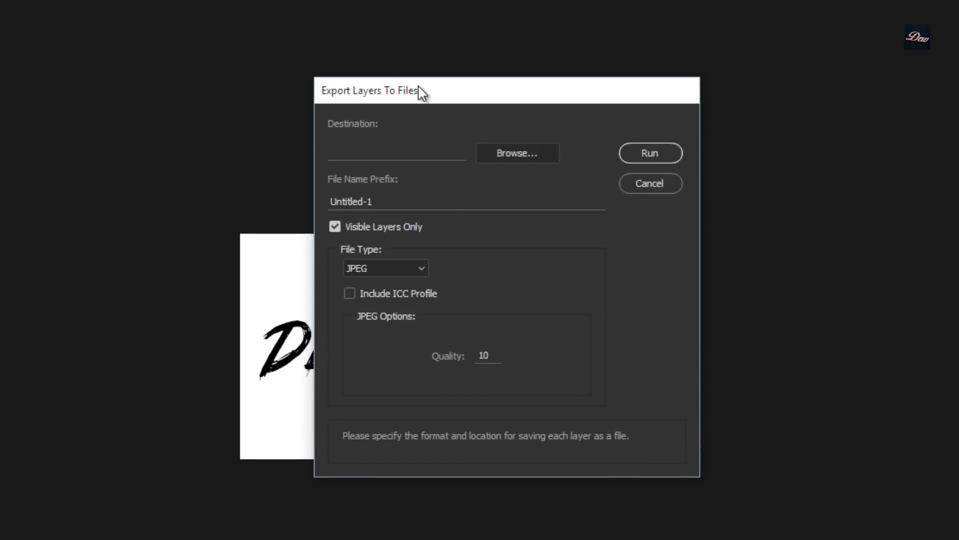
Step: Create a Desktop folder named 'good' and make it the export destination
{"action": "left_click", "coordinate": [528, 157]}
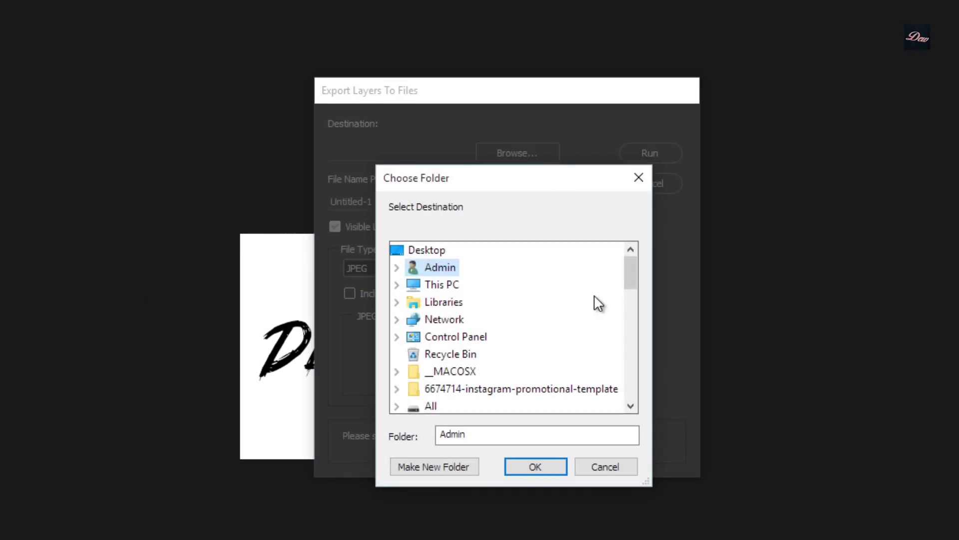
{"action": "left_click", "coordinate": [439, 269]}
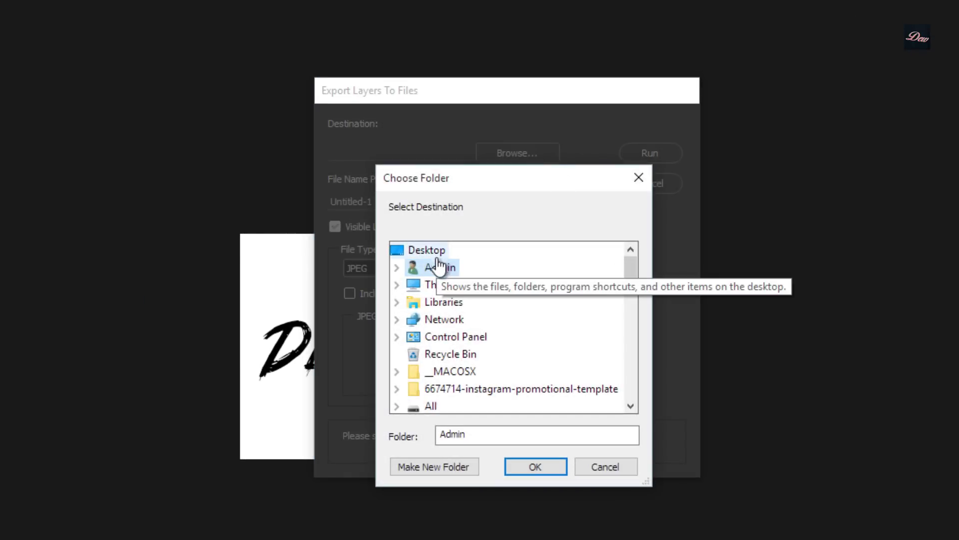
{"action": "left_click", "coordinate": [425, 250]}
{"action": "left_click", "coordinate": [435, 467]}
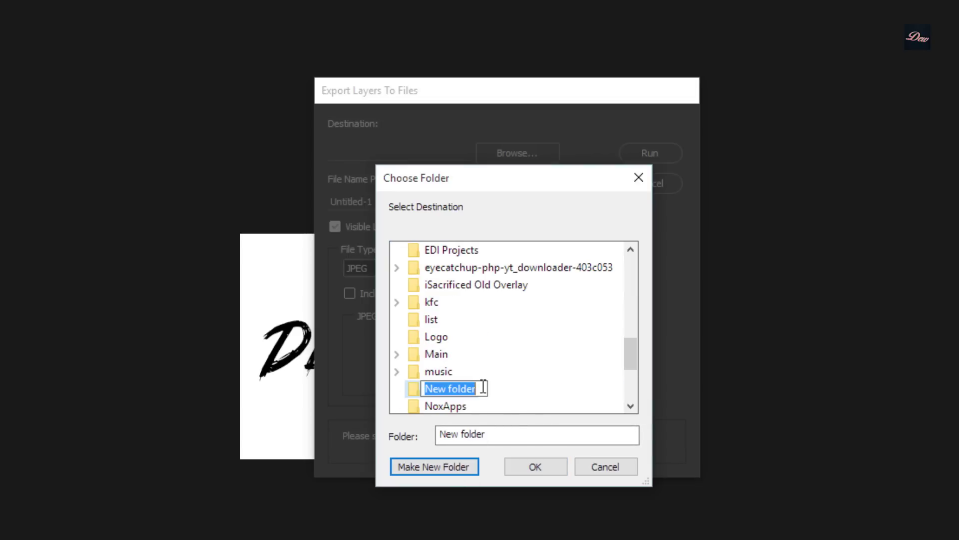
{"action": "type", "text": "good"}
{"action": "key", "text": "Return"}
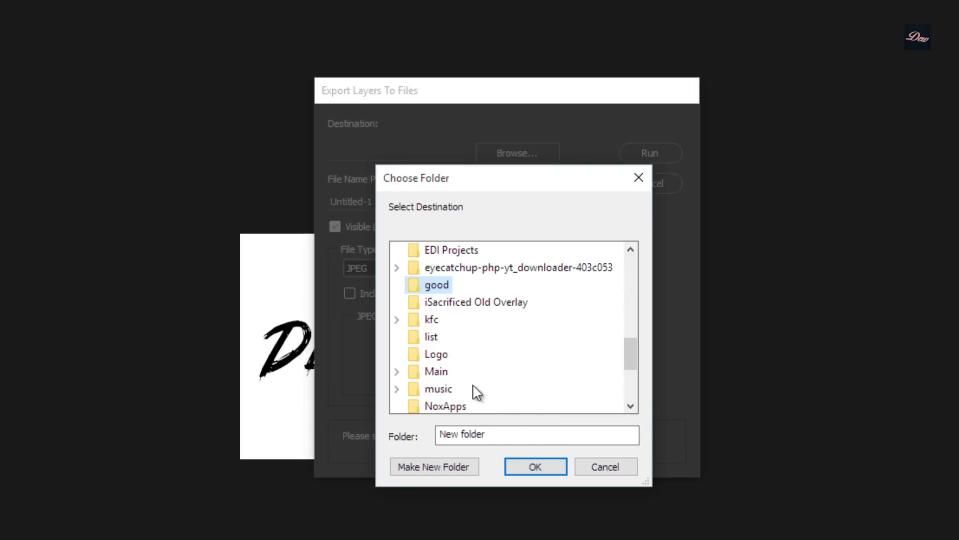
{"action": "left_click", "coordinate": [540, 465]}
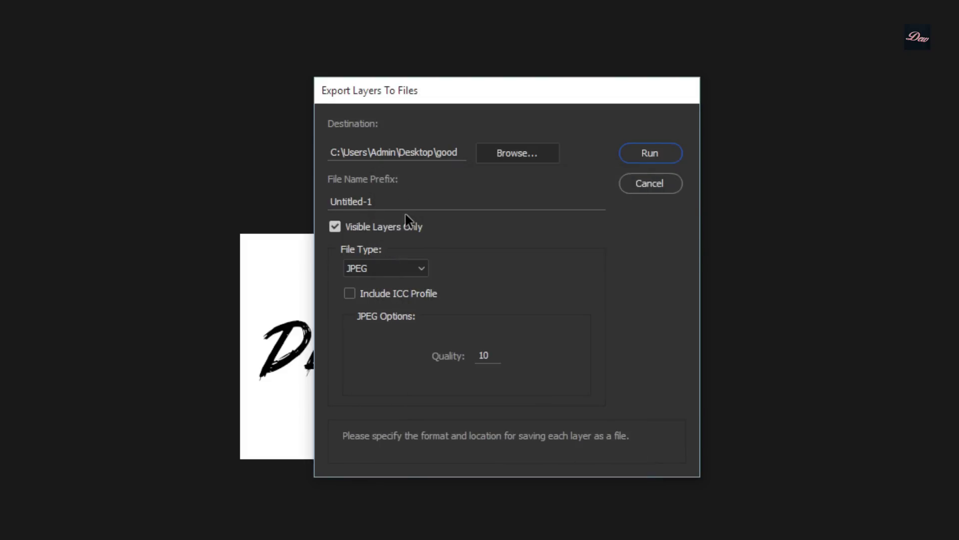
Step: Export the layers as JPEG files with file name prefix 1
{"action": "double_click", "coordinate": [431, 201]}
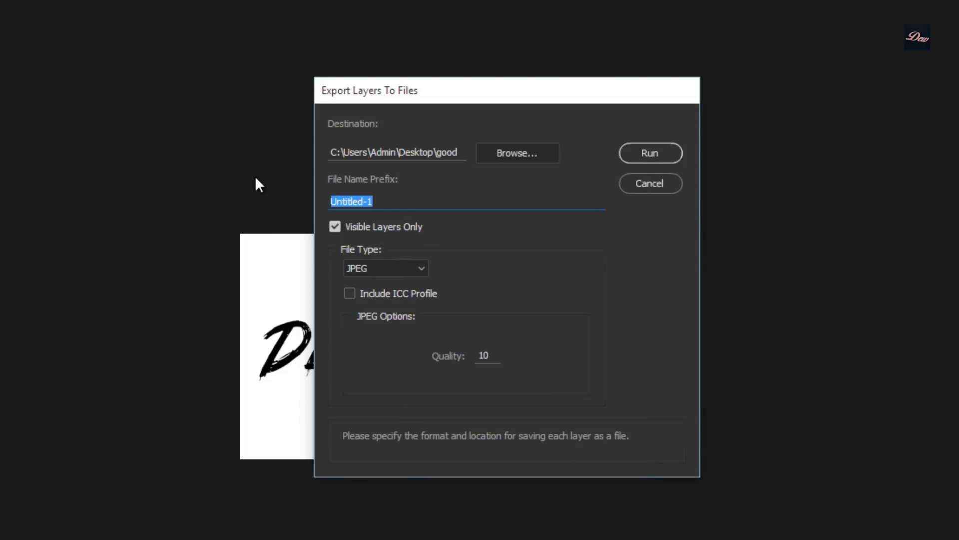
{"action": "type", "text": "1"}
{"action": "left_click", "coordinate": [422, 268]}
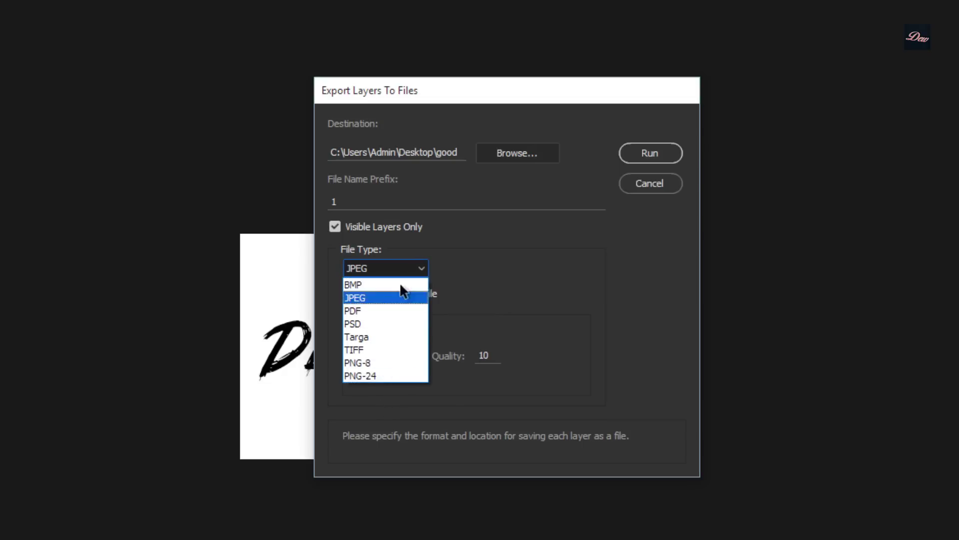
{"action": "left_click", "coordinate": [389, 298]}
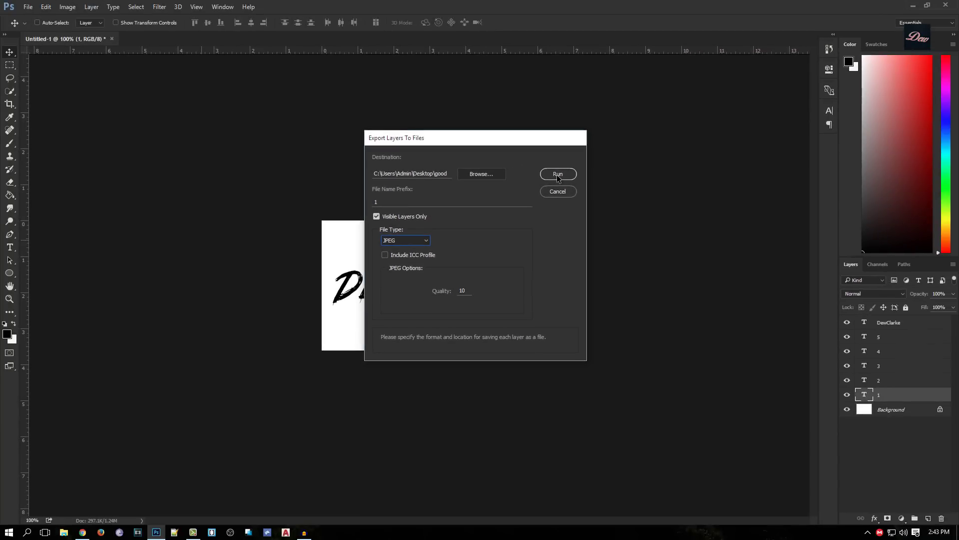
{"action": "left_click", "coordinate": [647, 155]}
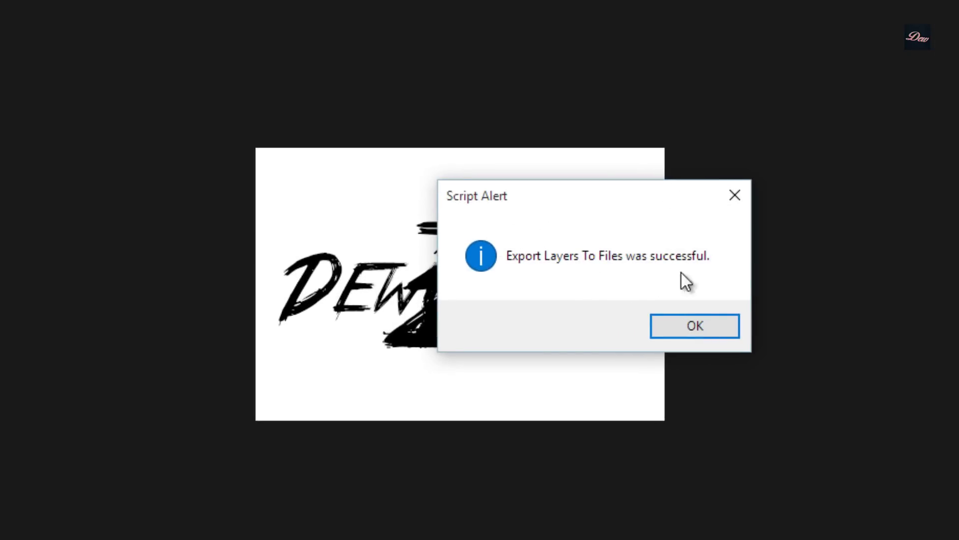
{"action": "left_click", "coordinate": [695, 325]}
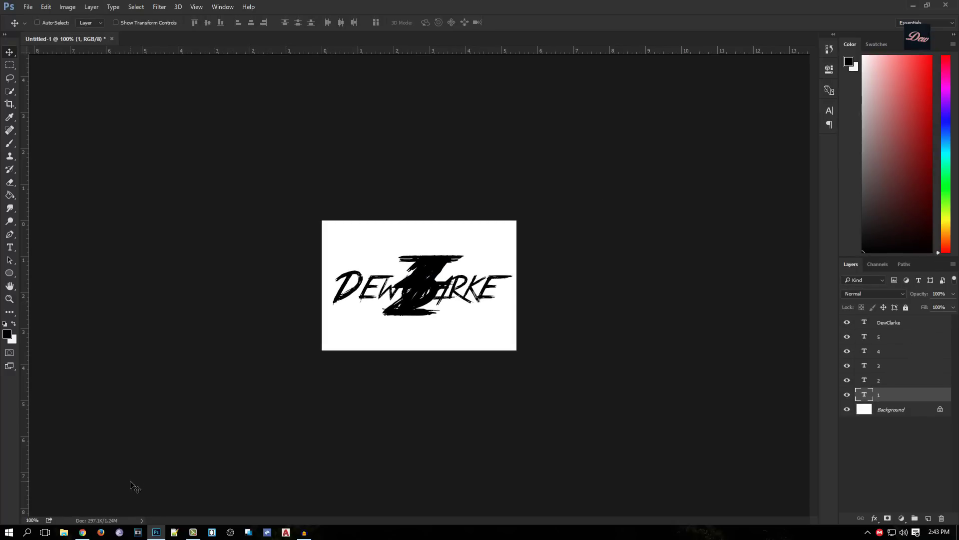
Step: Preview the exported layer images in the Desktop's good folder
{"action": "left_click", "coordinate": [914, 5]}
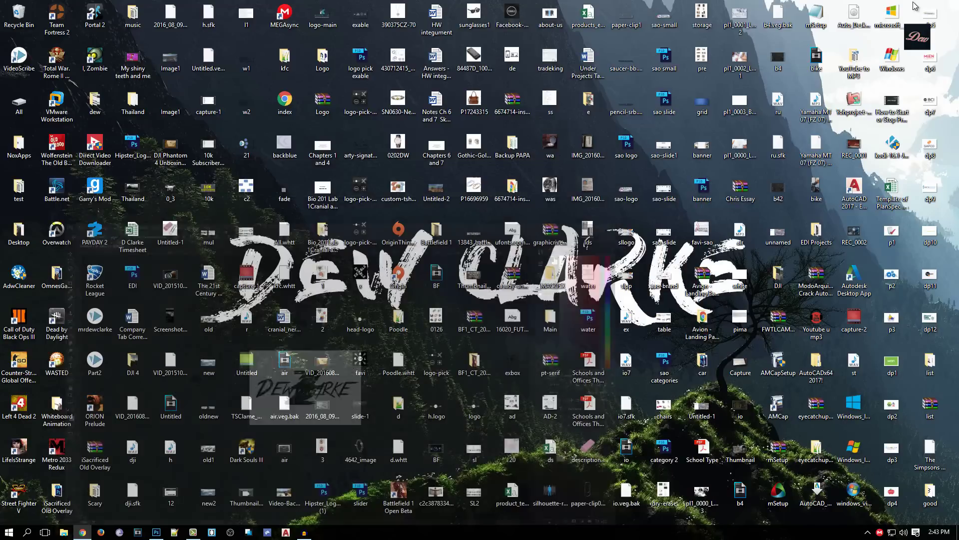
{"action": "double_click", "coordinate": [300, 376]}
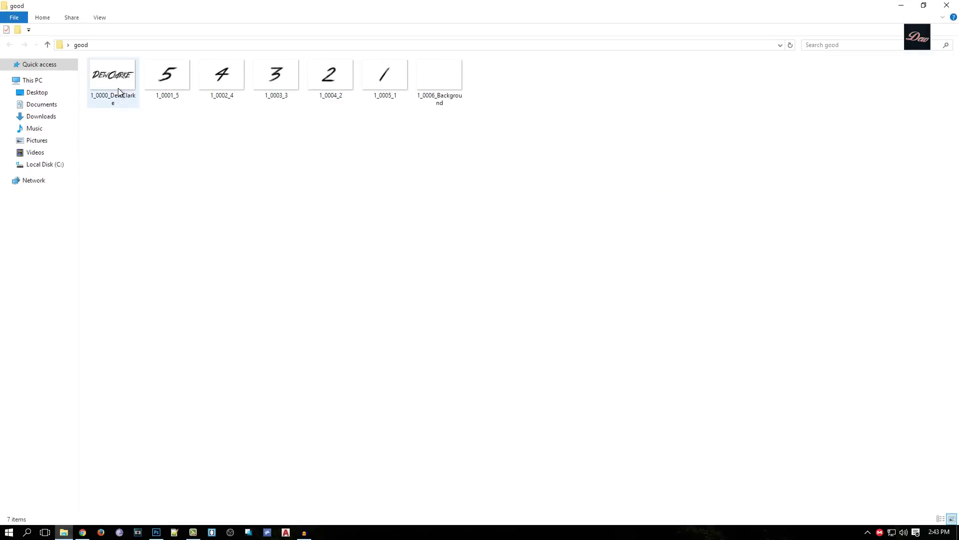
{"action": "double_click", "coordinate": [113, 79]}
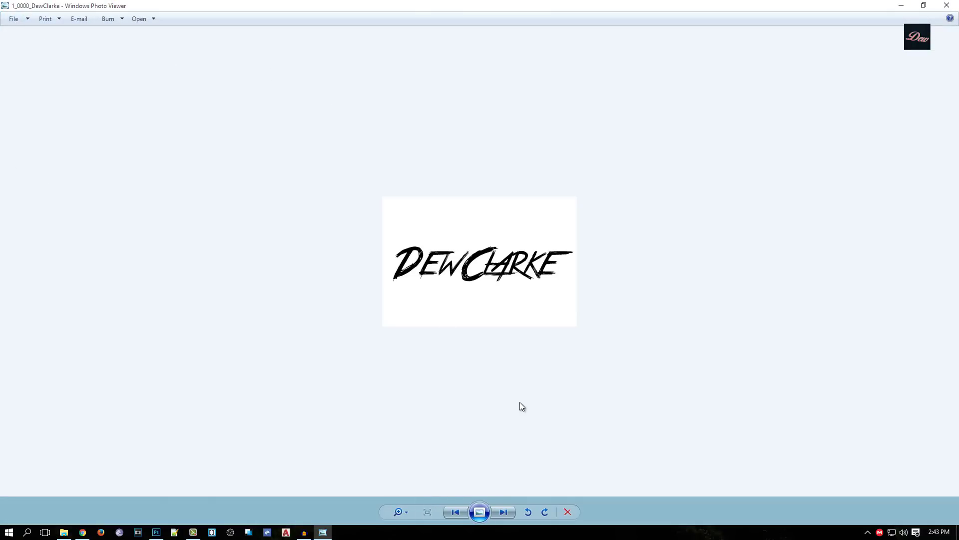
{"action": "left_click", "coordinate": [503, 512]}
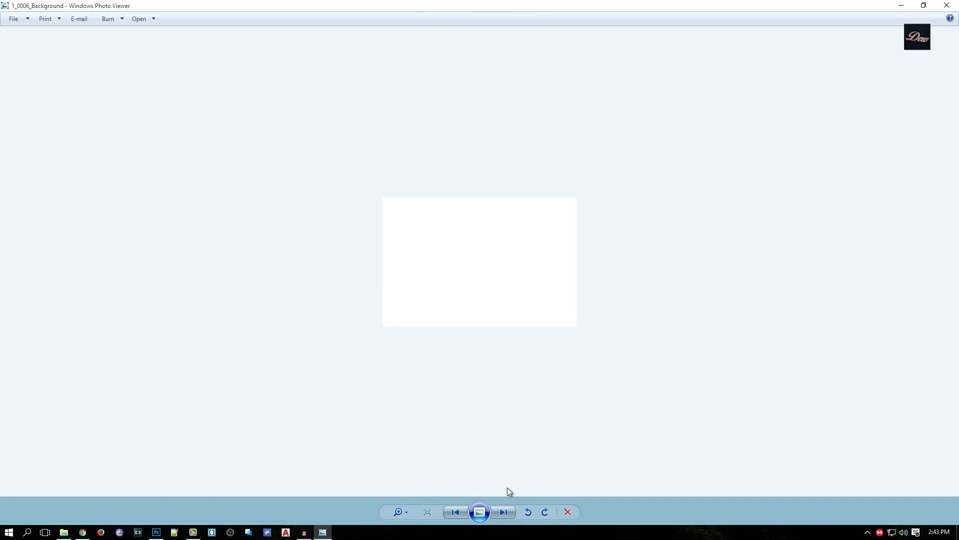
{"action": "left_click", "coordinate": [501, 512]}
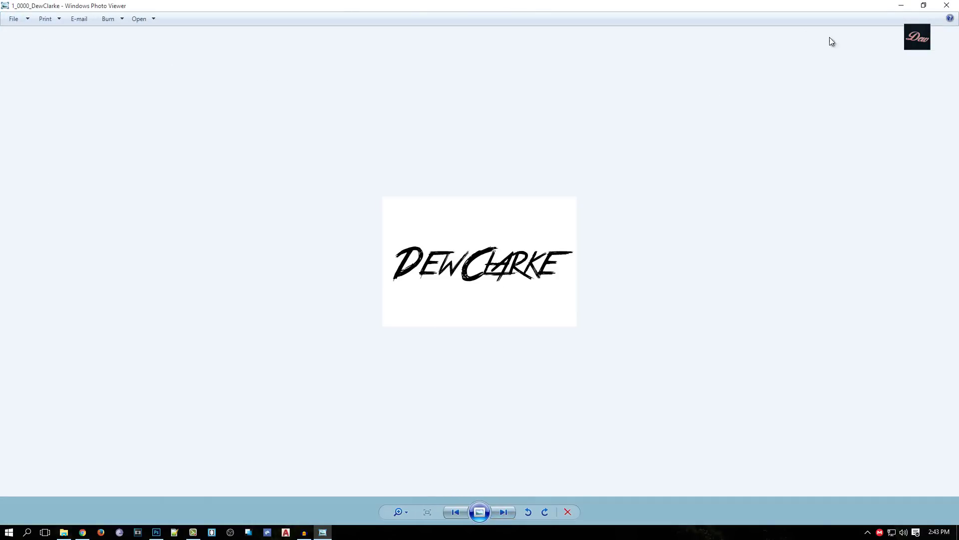
{"action": "left_click", "coordinate": [945, 6]}
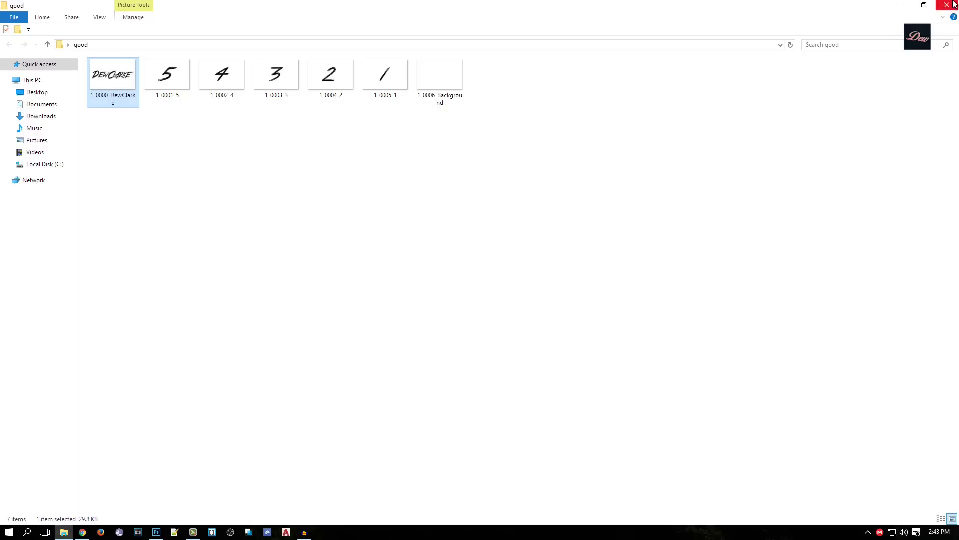
Step: Delete the seven exported images and then the good folder
{"action": "left_click_drag", "start_coordinate": [720, 56], "coordinate": [94, 98]}
{"action": "key", "text": "Delete"}
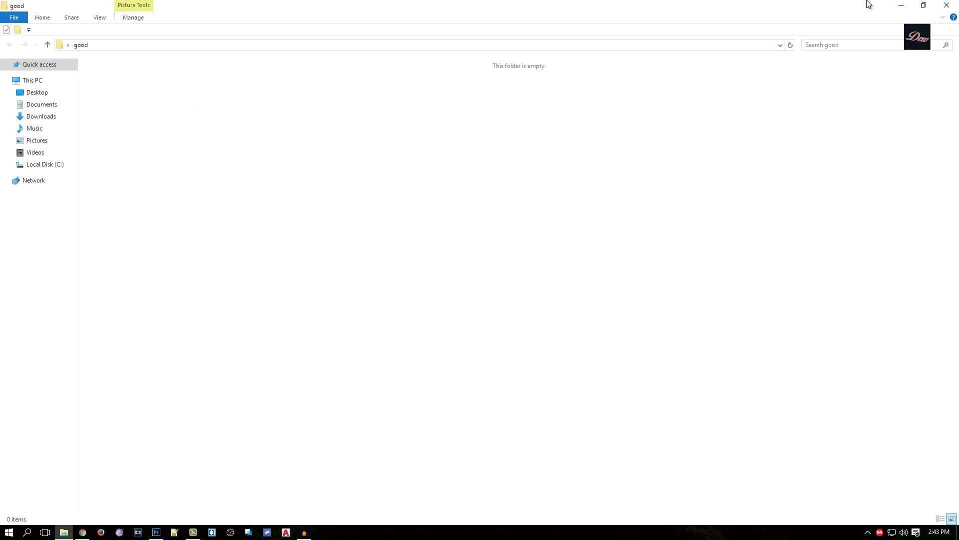
{"action": "left_click", "coordinate": [946, 5]}
{"action": "left_click", "coordinate": [931, 495]}
{"action": "key", "text": "Delete"}
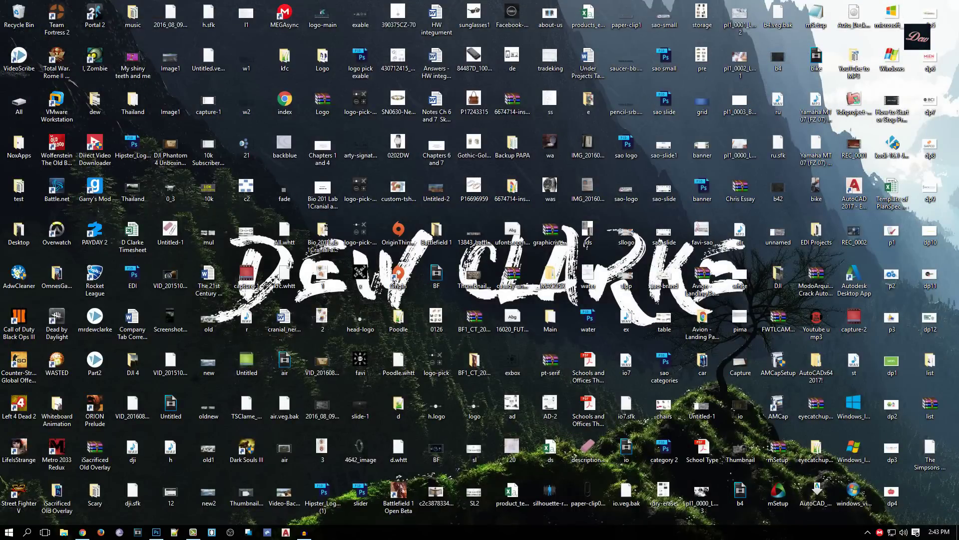